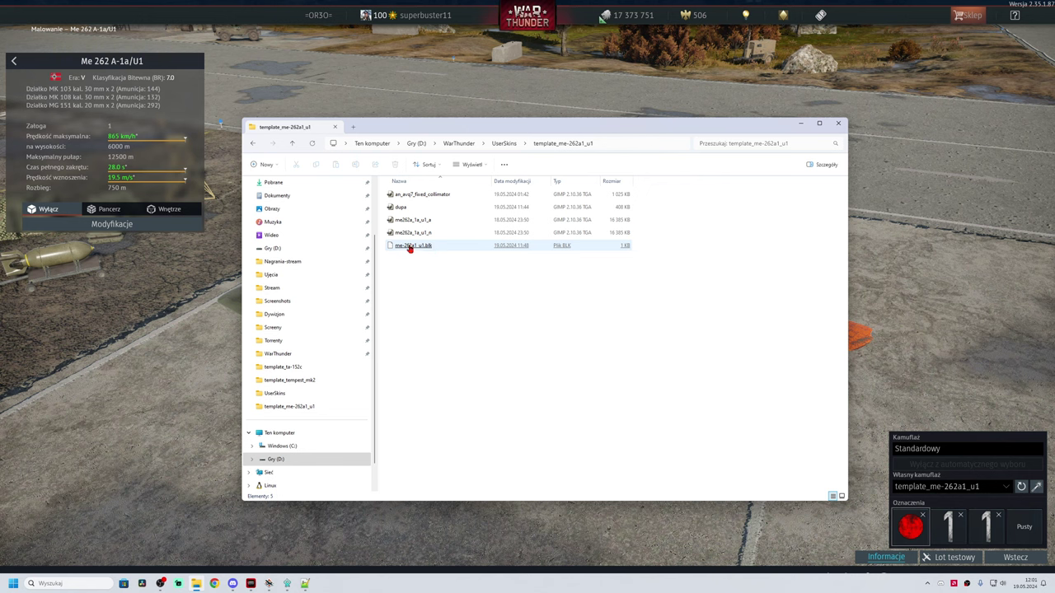
Open the me-262a1_u1.blk file from the template_me-262a1_u1 folder in Notepad++
{"action": "left_click", "coordinate": [409, 249]}
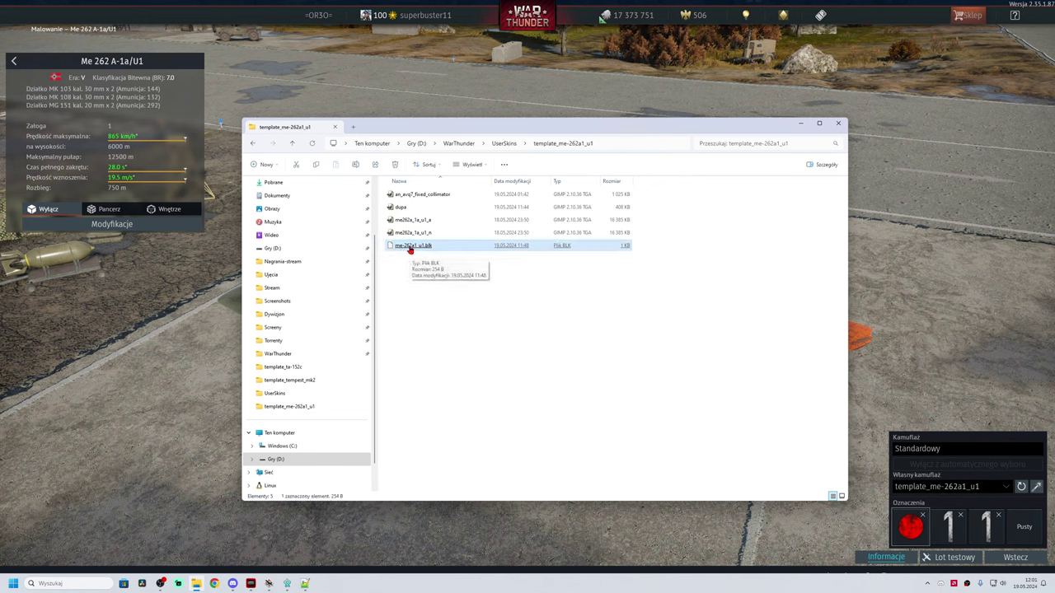
{"action": "right_click", "coordinate": [408, 249]}
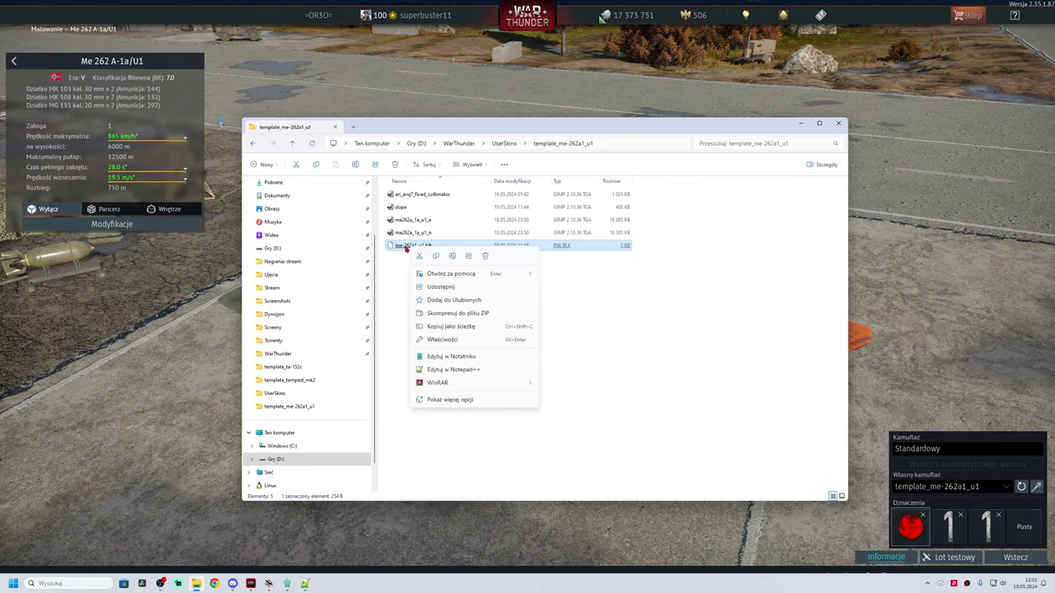
{"action": "left_click", "coordinate": [468, 372]}
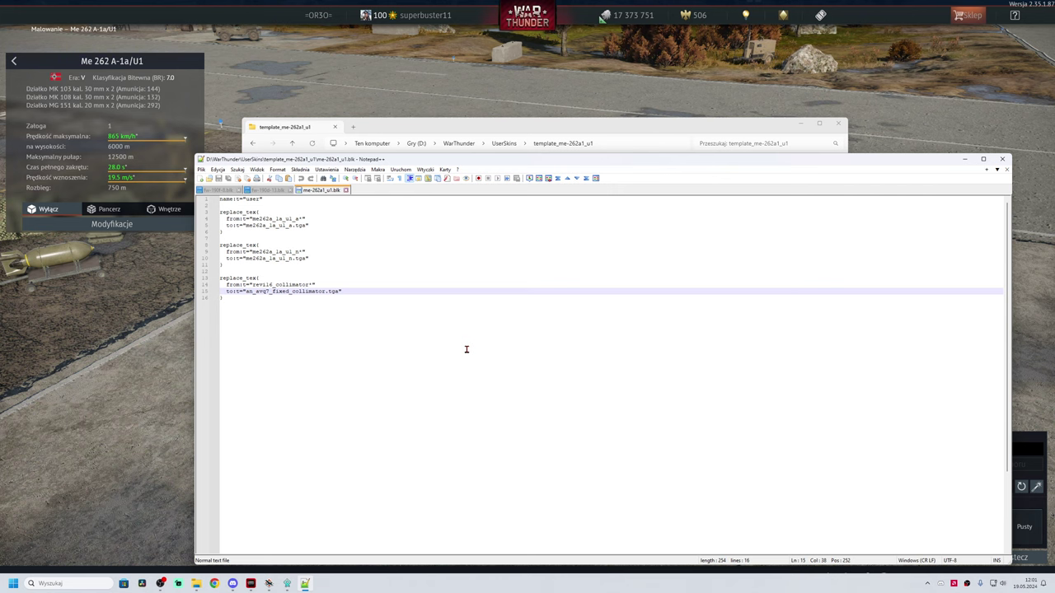
Examine the third replace_tex block, comparing its from:t default collimator name with its to:t replacement texture name
{"action": "left_click", "coordinate": [296, 322]}
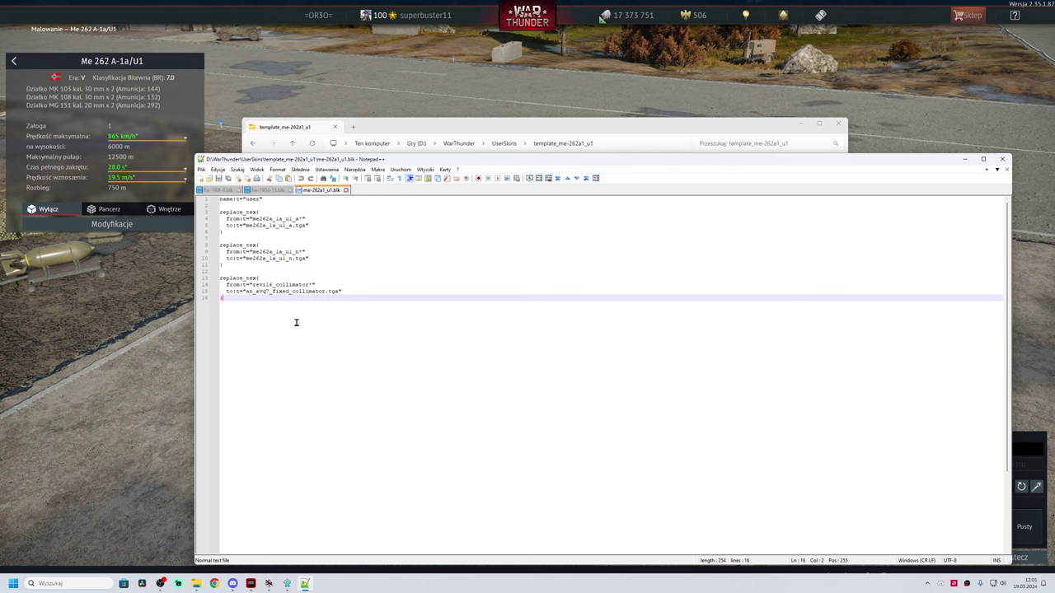
{"action": "left_click_drag", "start_coordinate": [222, 274], "coordinate": [236, 297]}
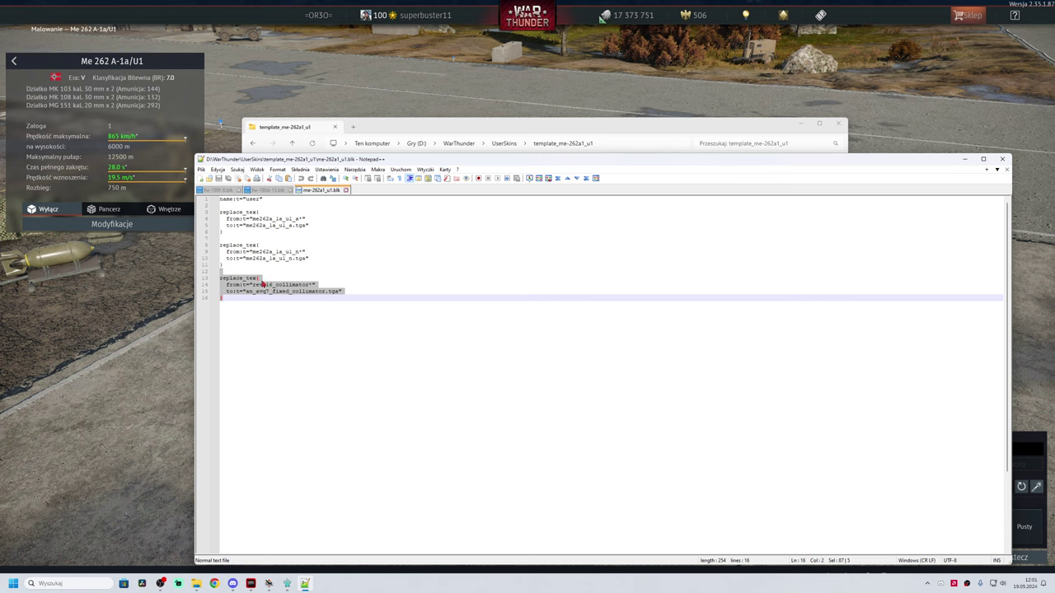
{"action": "left_click", "coordinate": [288, 285]}
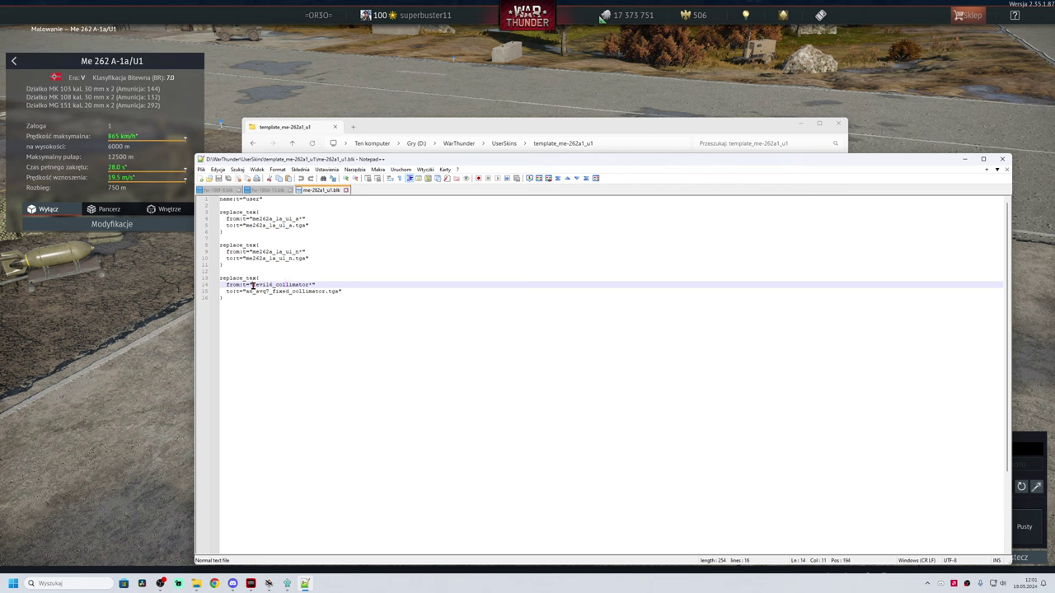
{"action": "left_click_drag", "start_coordinate": [252, 285], "coordinate": [312, 285]}
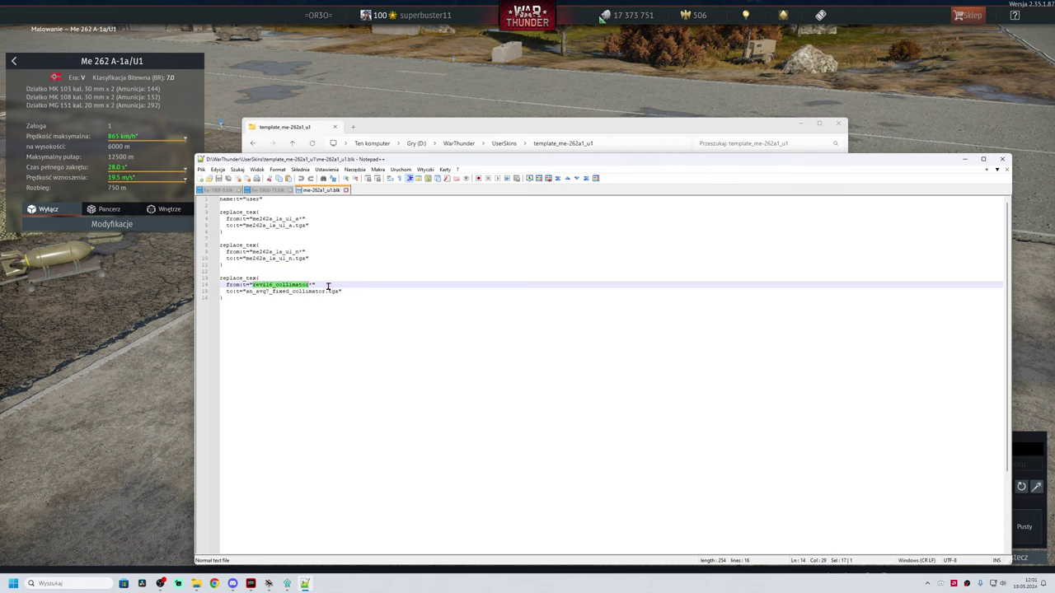
{"action": "left_click", "coordinate": [328, 285]}
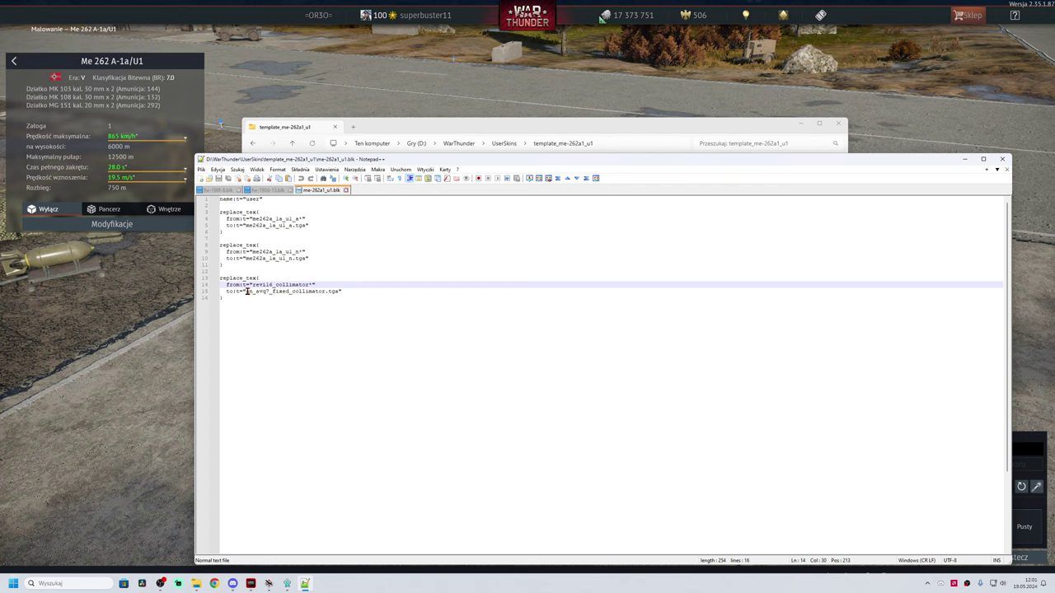
{"action": "left_click_drag", "start_coordinate": [246, 291], "coordinate": [338, 291]}
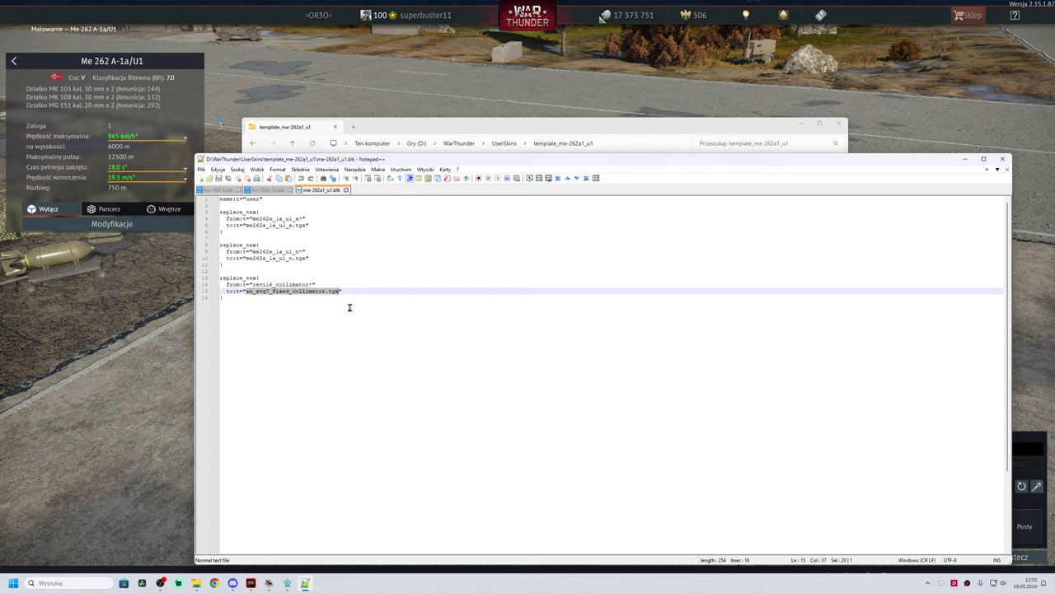
{"action": "left_click", "coordinate": [350, 292]}
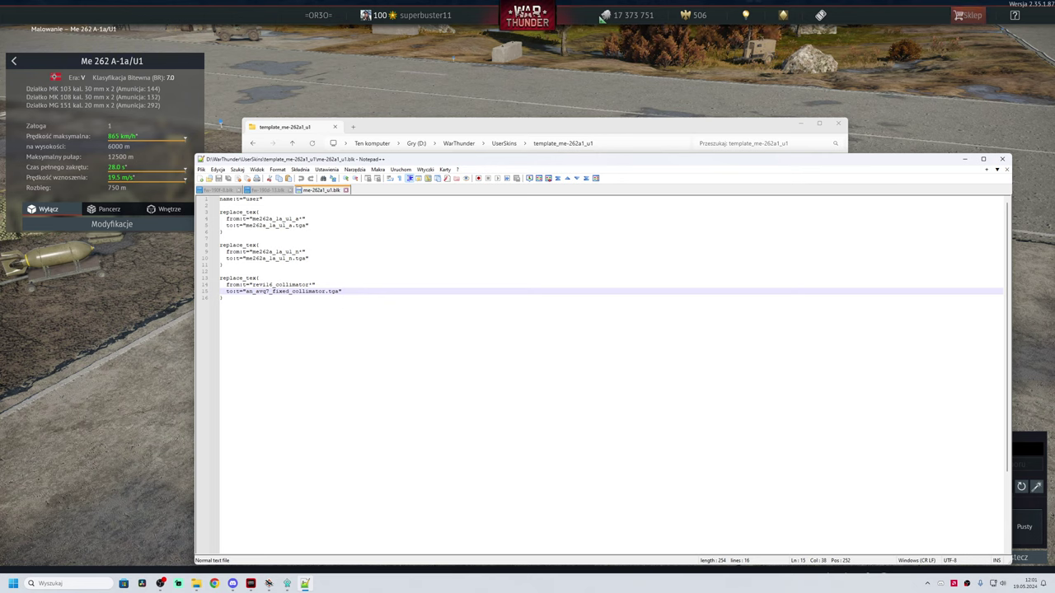
Switch to Asset Viewer, clear the asset filter and browse through the textures matching the search "collimator"
{"action": "key", "text": "alt+Tab"}
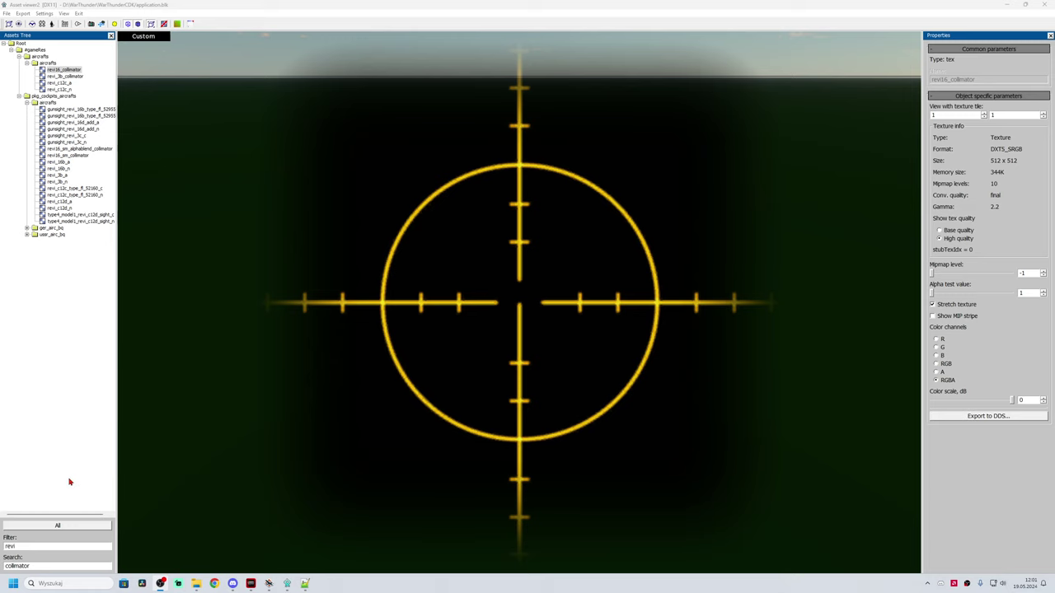
{"action": "double_click", "coordinate": [7, 546]}
{"action": "key", "text": "BackSpace"}
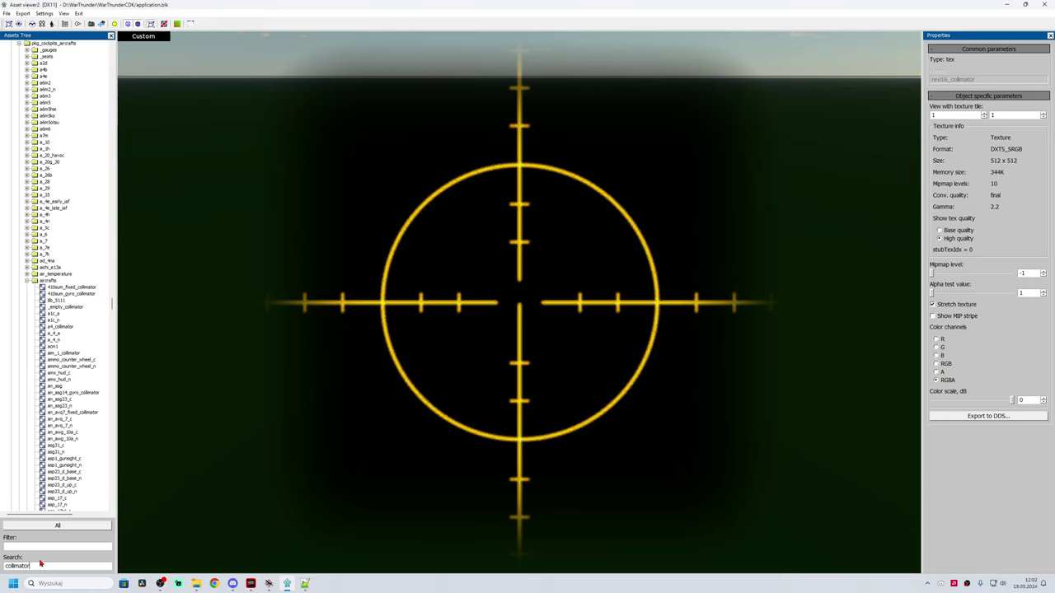
{"action": "key", "text": "Return"}
{"action": "key", "text": "Return"}
{"action": "key", "text": "Return"}
{"action": "key", "text": "Return"}
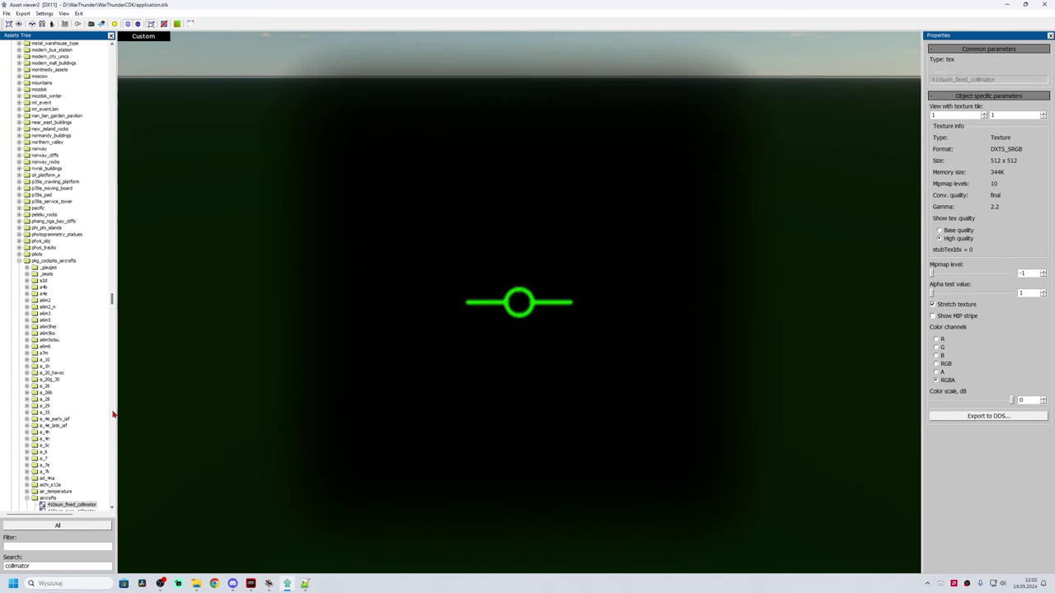
{"action": "key", "text": "Return"}
{"action": "key", "text": "Return"}
{"action": "key", "text": "Return"}
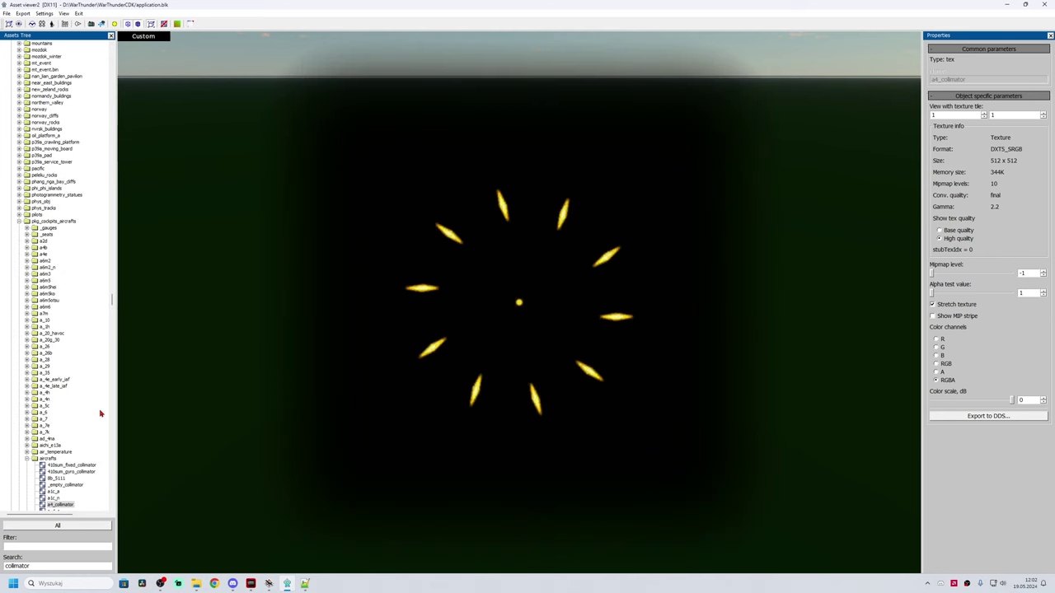
{"action": "scroll", "coordinate": [91, 491], "scroll_direction": "down", "scroll_amount": 5}
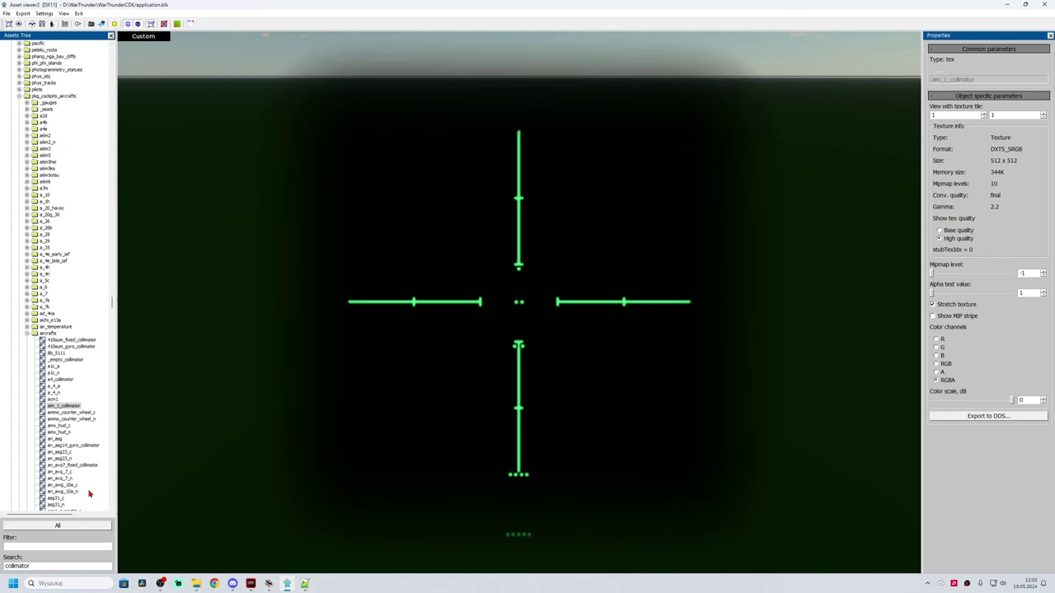
Select the an_avq7_fixed_collimator texture and copy its asset name to the clipboard
{"action": "left_click", "coordinate": [71, 466]}
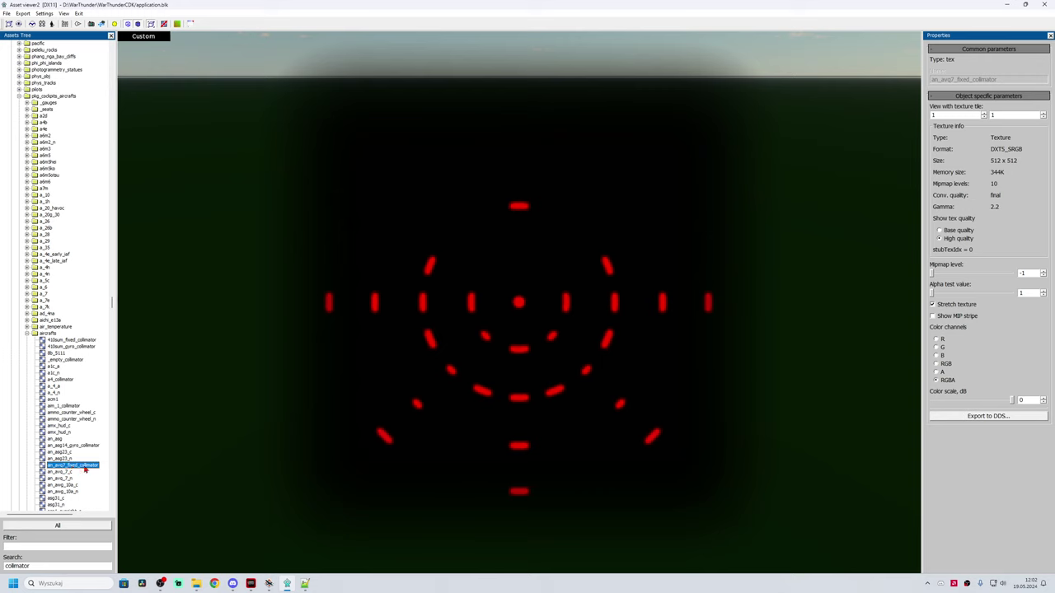
{"action": "right_click", "coordinate": [57, 471]}
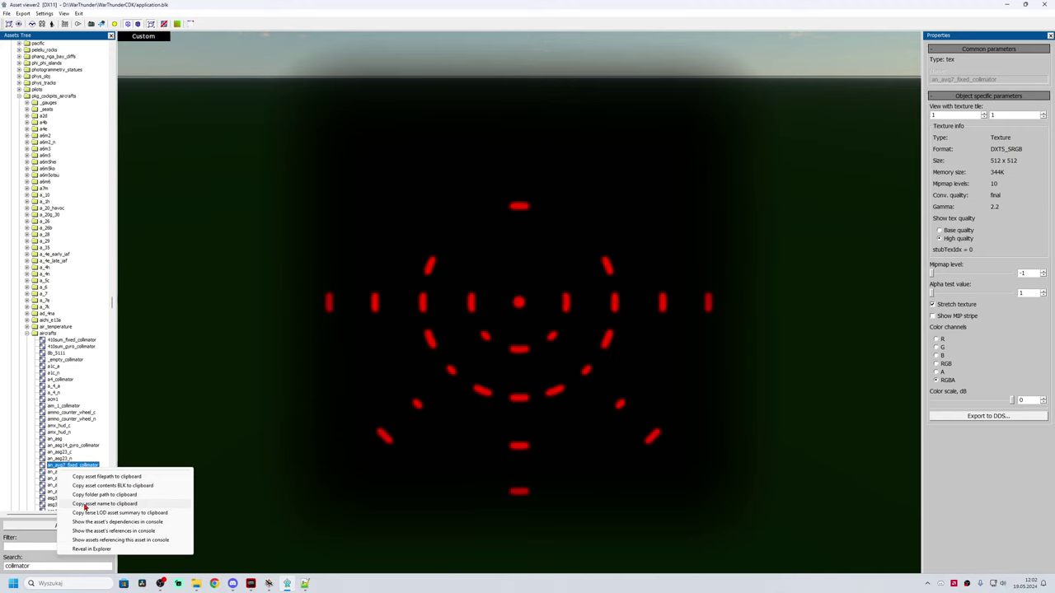
{"action": "left_click", "coordinate": [84, 506]}
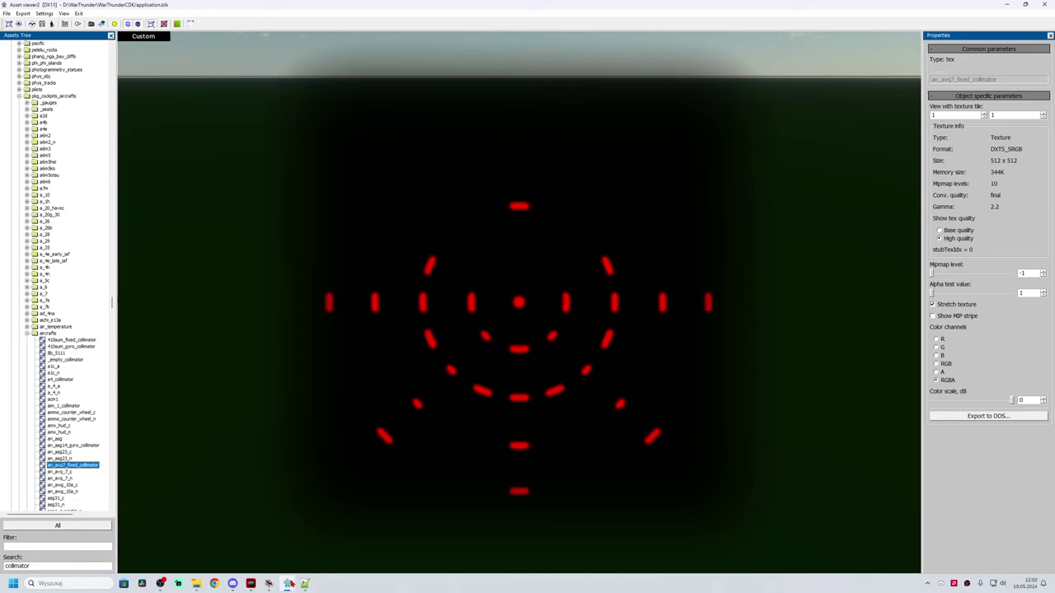
Switch to Notepad++ and replace the to:t value in the third replace_tex block with an_avq7_fixed_collimator
{"action": "left_click", "coordinate": [305, 584]}
{"action": "left_click", "coordinate": [310, 297]}
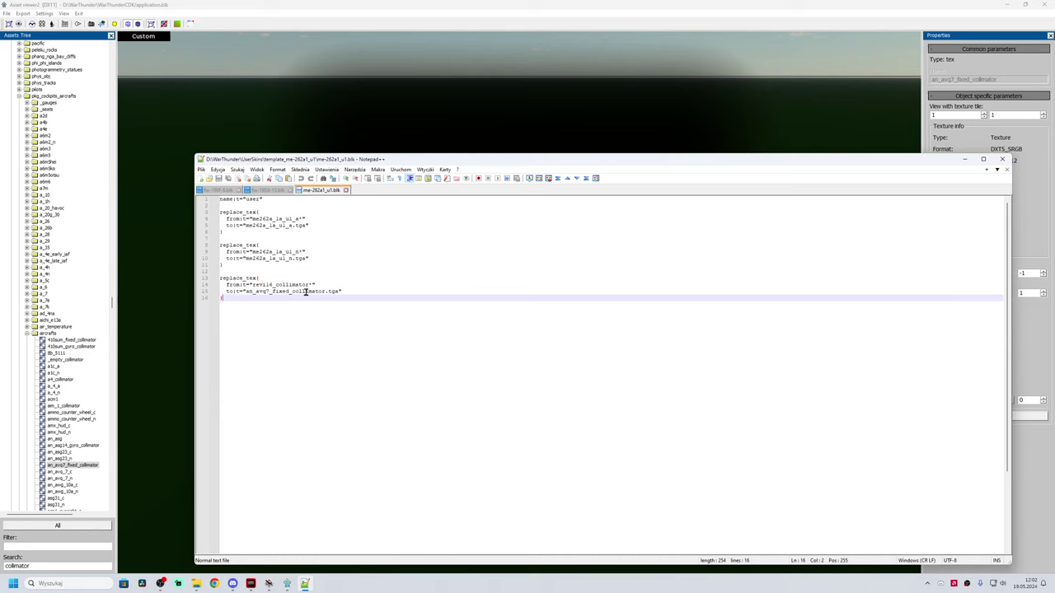
{"action": "left_click_drag", "start_coordinate": [247, 291], "coordinate": [342, 292]}
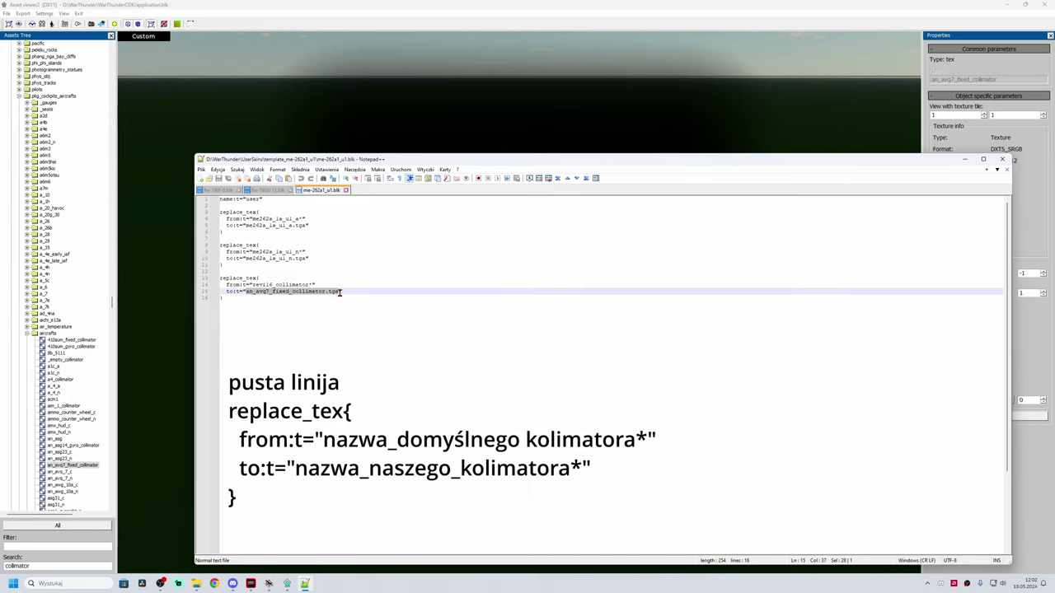
{"action": "key", "text": "ctrl+v"}
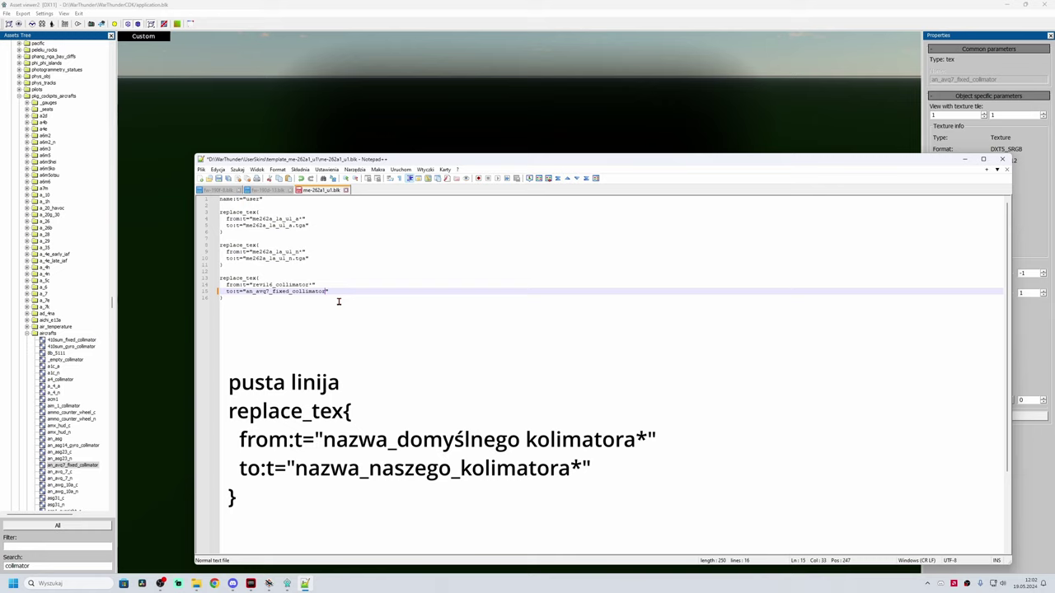
{"action": "left_click", "coordinate": [343, 294]}
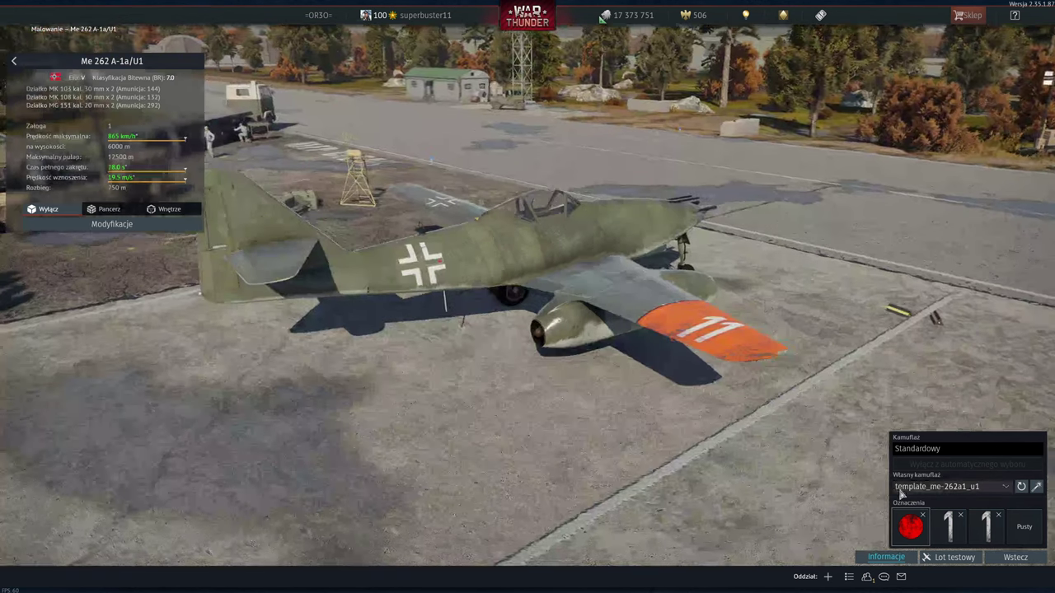
In War Thunder, choose the custom camouflage template_me-262a1_u1 for the Me 262 A-1a/U1 and launch a test flight
{"action": "left_click", "coordinate": [907, 487]}
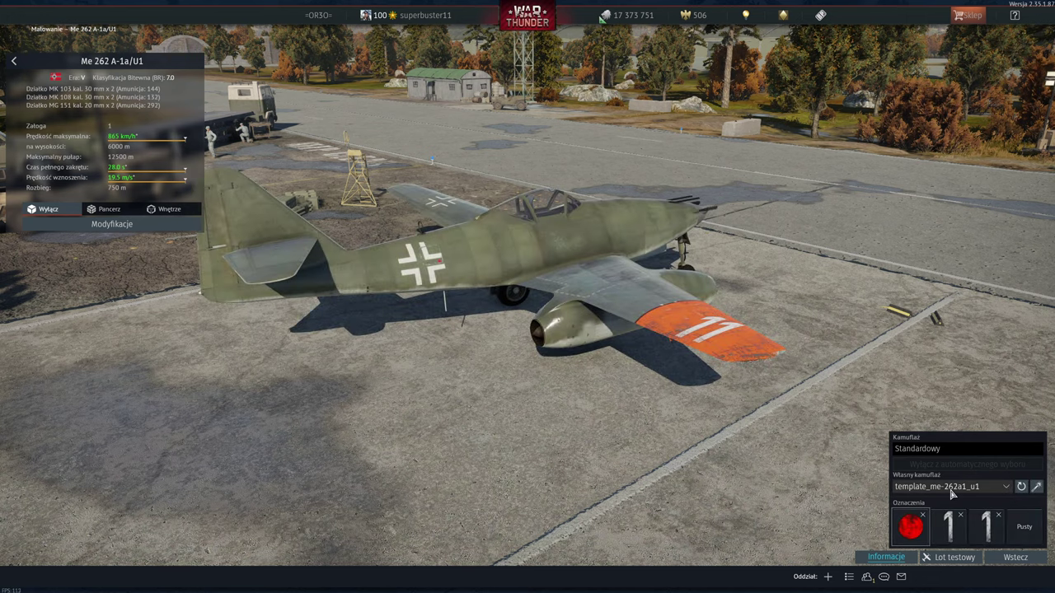
{"action": "left_click", "coordinate": [935, 487]}
{"action": "left_click", "coordinate": [925, 516]}
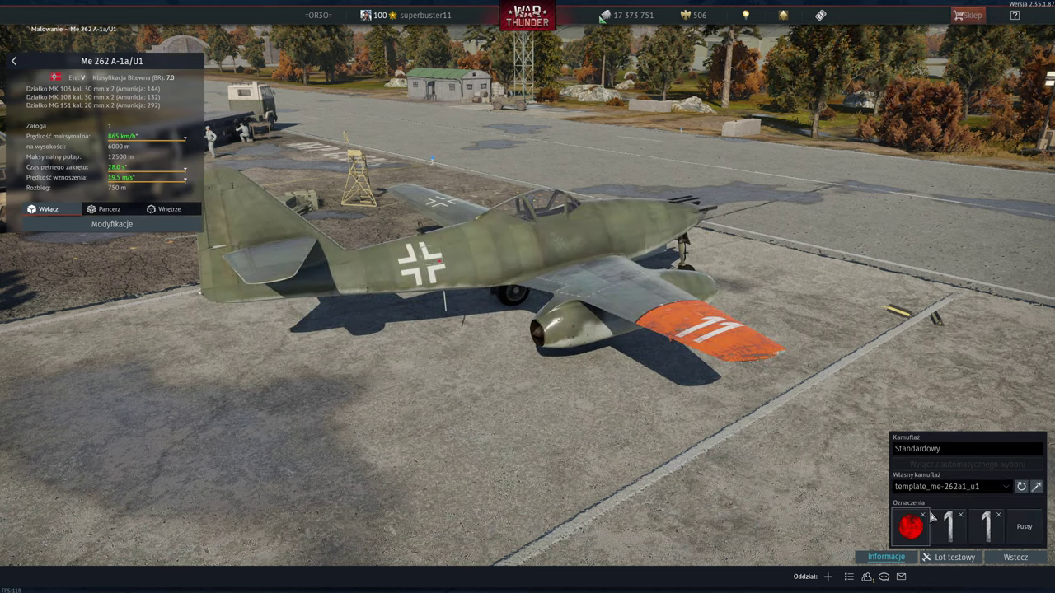
{"action": "left_click", "coordinate": [954, 558]}
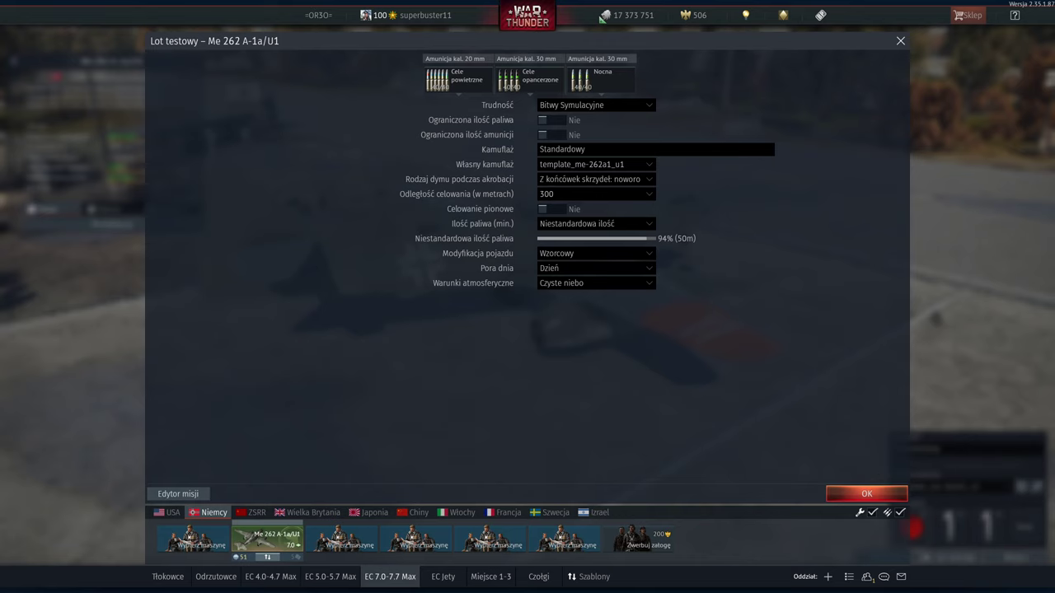
{"action": "left_click", "coordinate": [861, 497]}
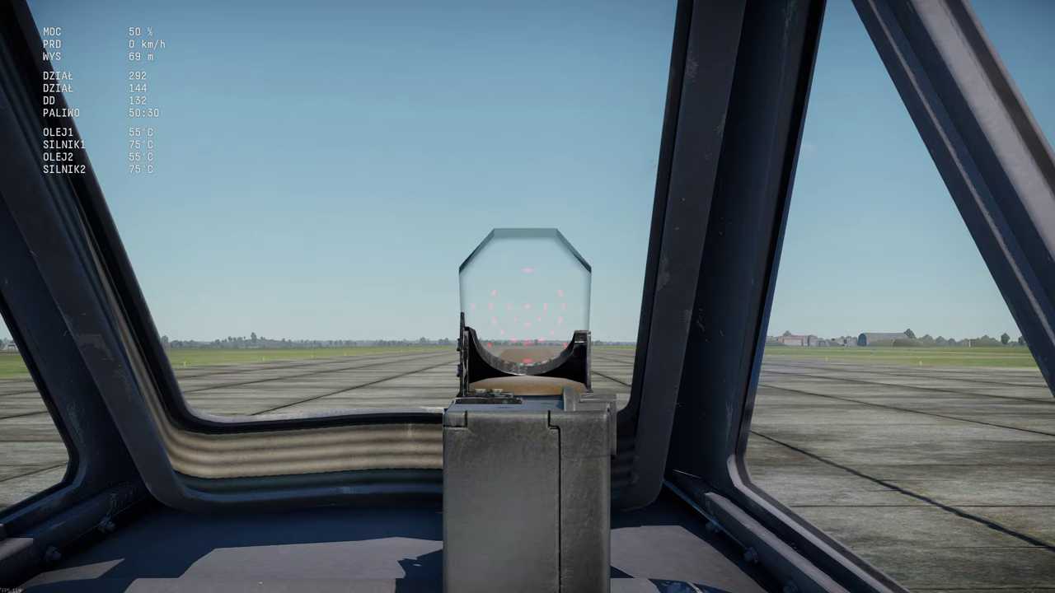
Cut the engine power to 0 % and examine the reticle on the cockpit gunsight up close
{"action": "key", "text": "z"}
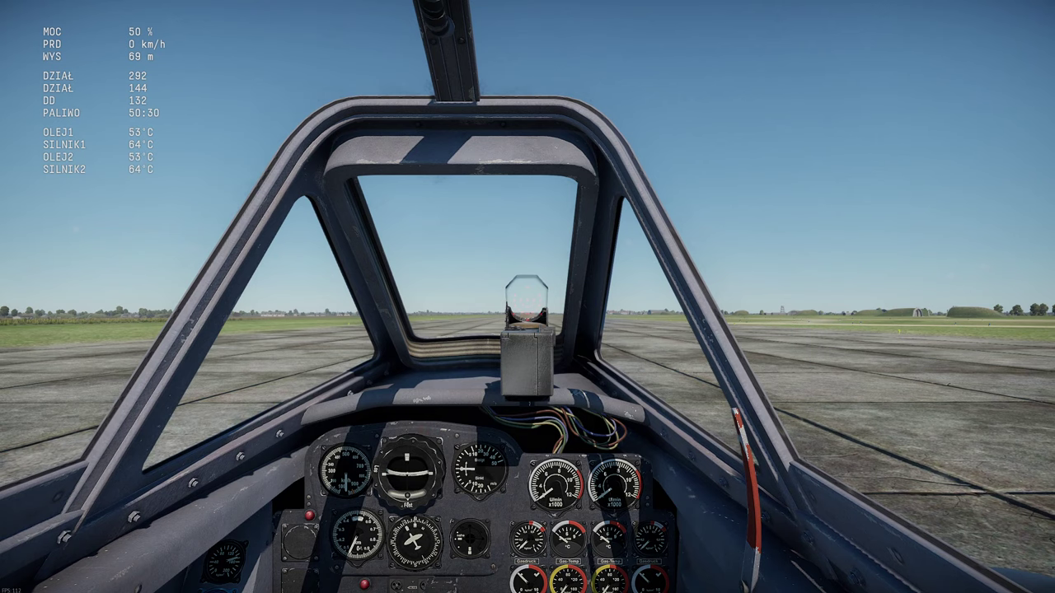
{"action": "key", "text": "s"}
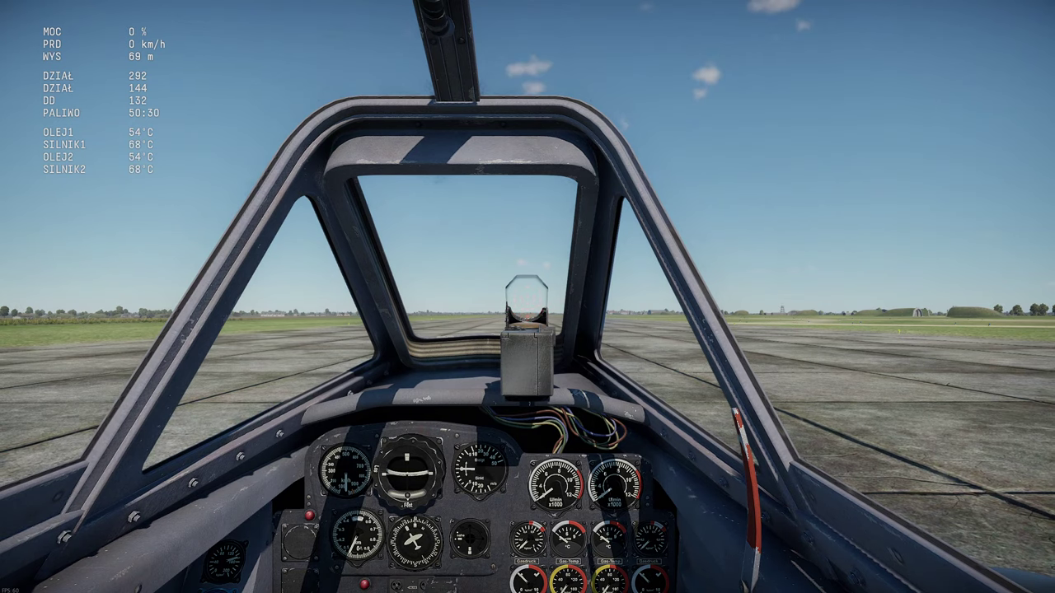
{"action": "key", "text": "z"}
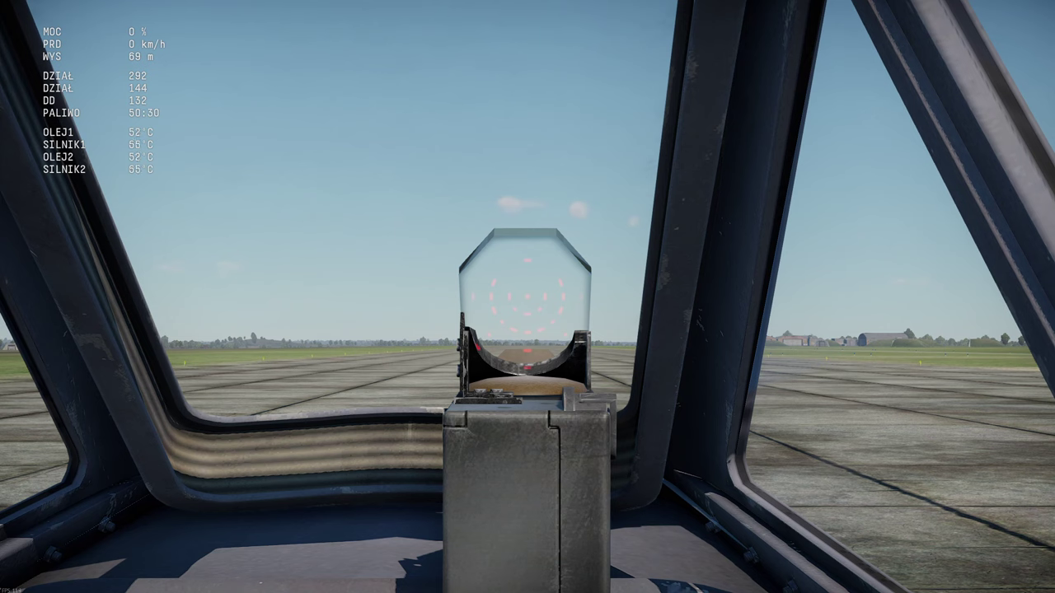
{"action": "key", "text": "space"}
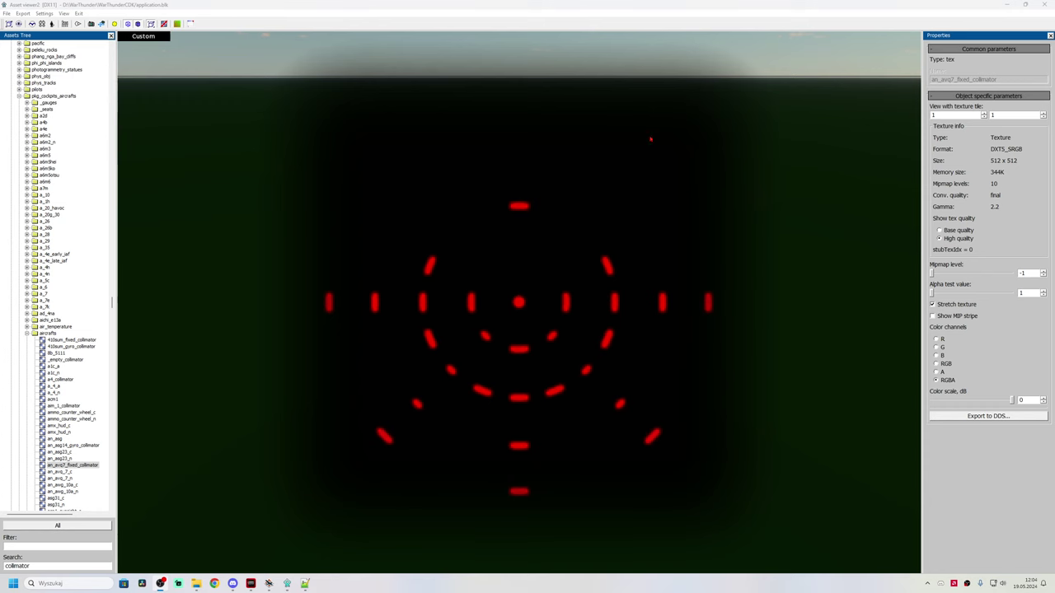
In Asset Viewer, export the an_avq7_fixed_collimator texture as a DDS file to the UserSkins folder
{"action": "left_click", "coordinate": [561, 11]}
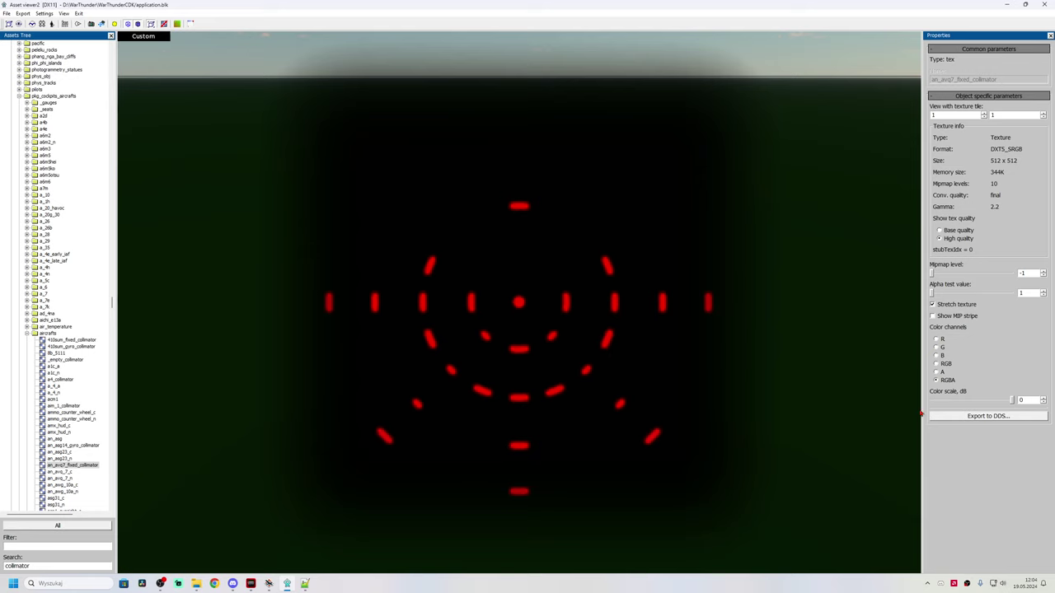
{"action": "left_click", "coordinate": [983, 416]}
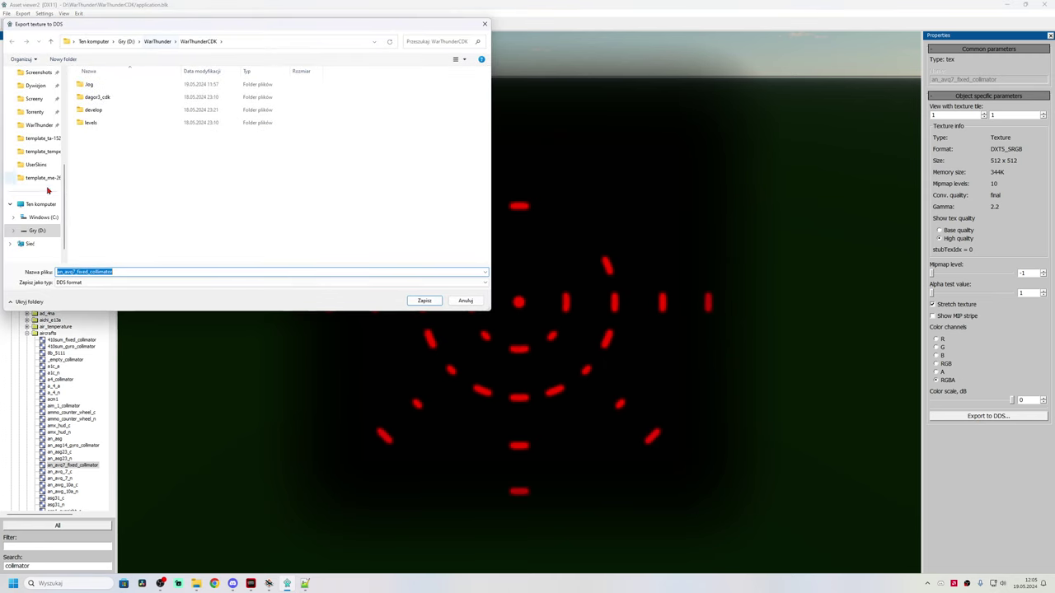
{"action": "left_click", "coordinate": [37, 165]}
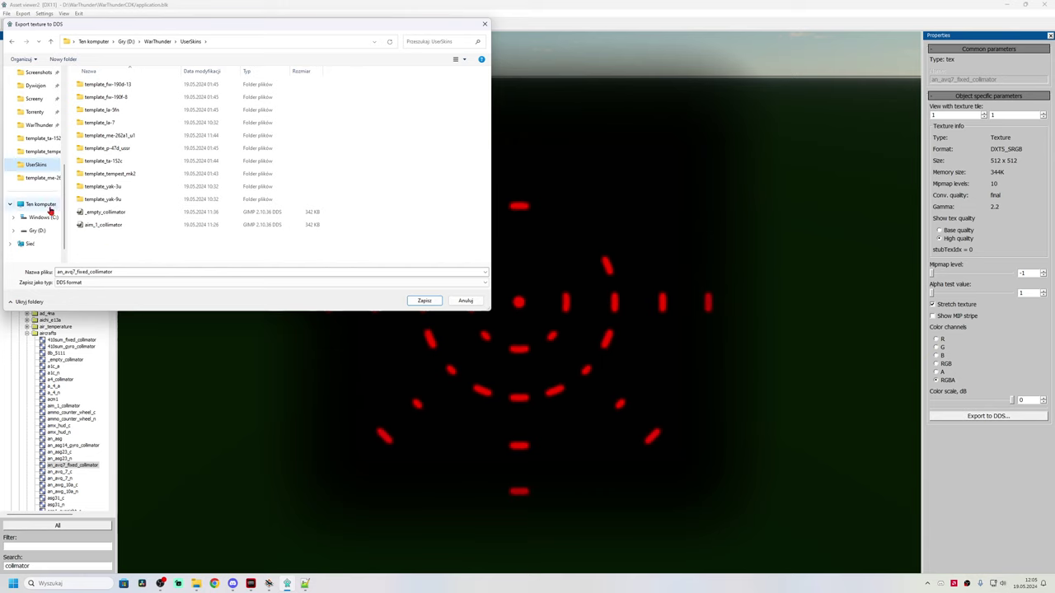
{"action": "double_click", "coordinate": [129, 272]}
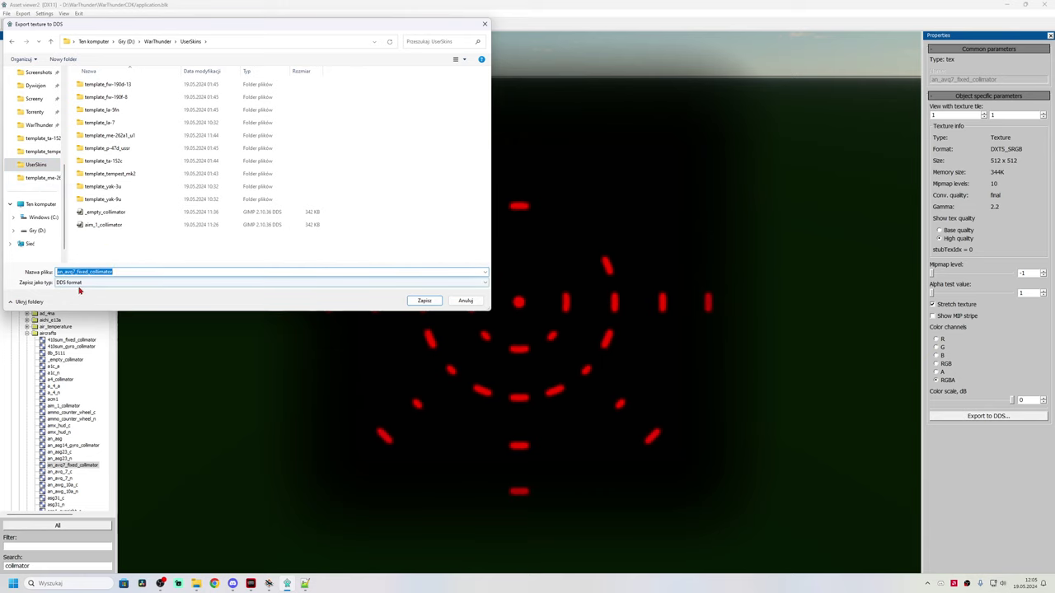
{"action": "left_click", "coordinate": [425, 301]}
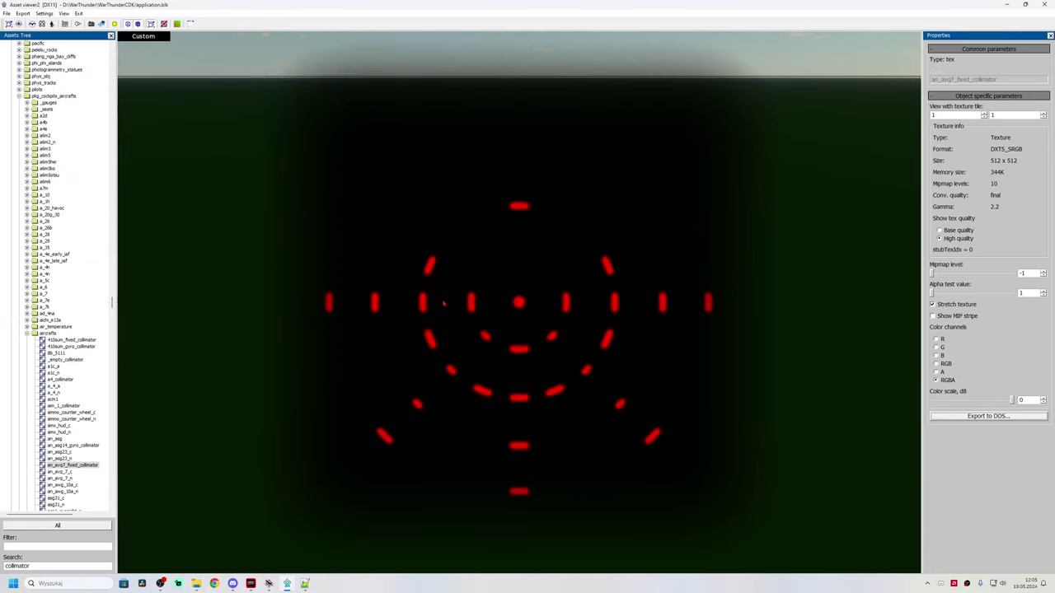
Switch to File Explorer, open an_avq7_fixed_collimator.dds from the UserSkins folder in GIMP with the default DDS load options, and activate the Move tool
{"action": "left_click", "coordinate": [196, 583]}
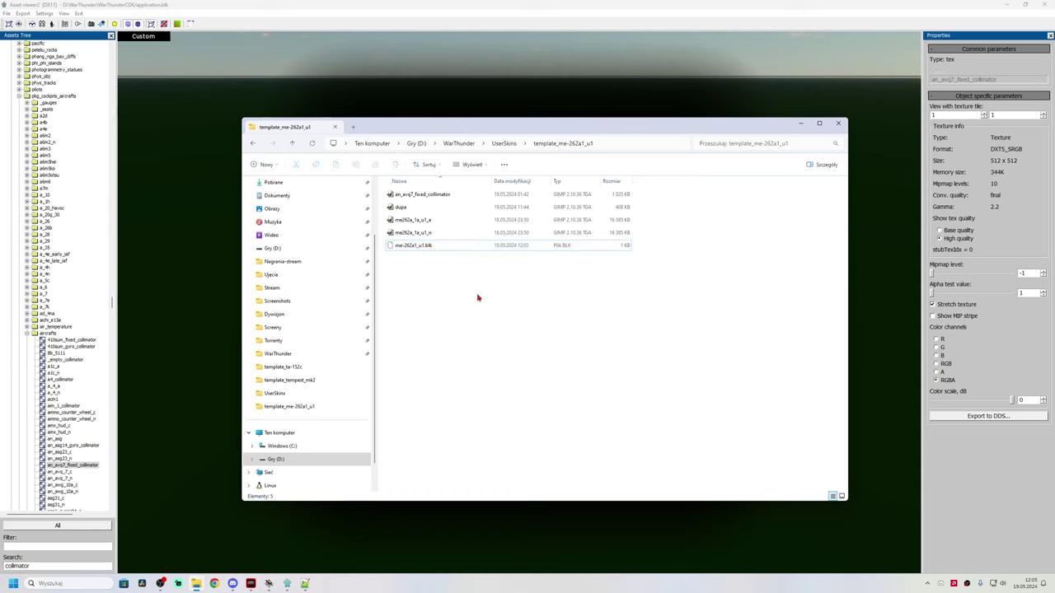
{"action": "left_click", "coordinate": [504, 143]}
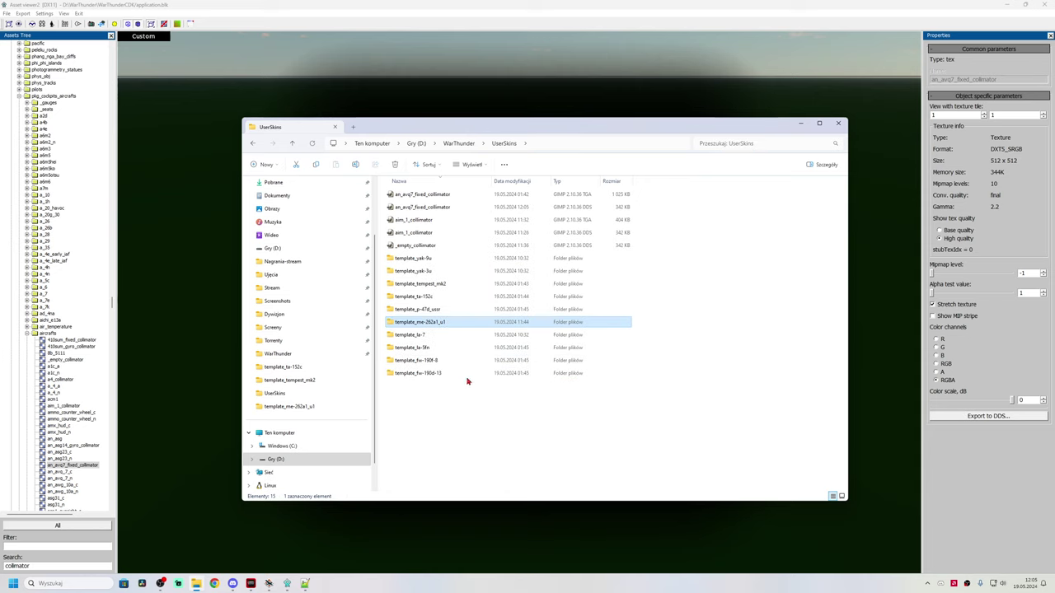
{"action": "left_click", "coordinate": [453, 245]}
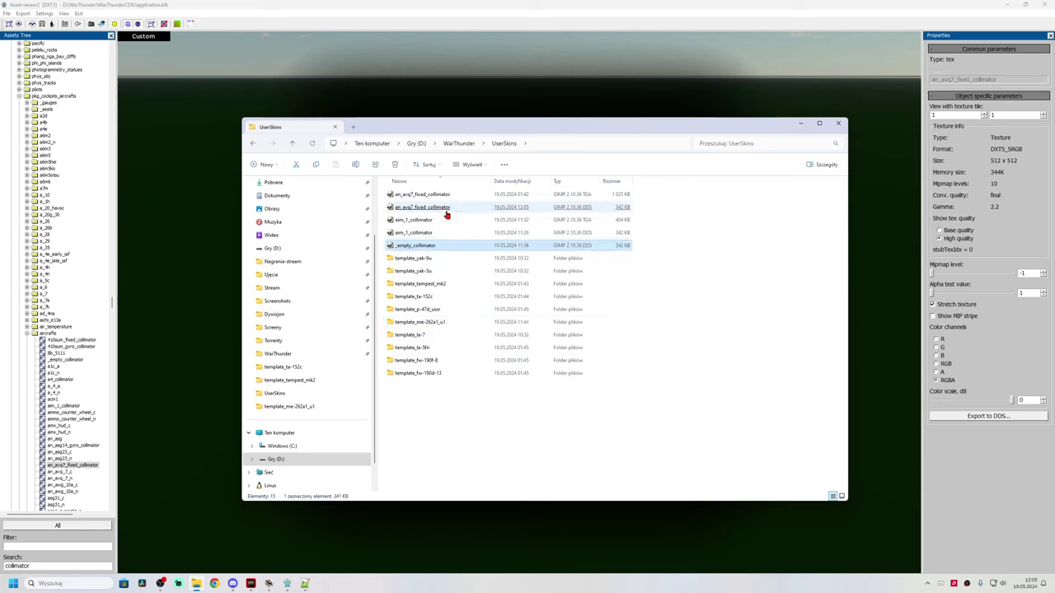
{"action": "left_click", "coordinate": [428, 211]}
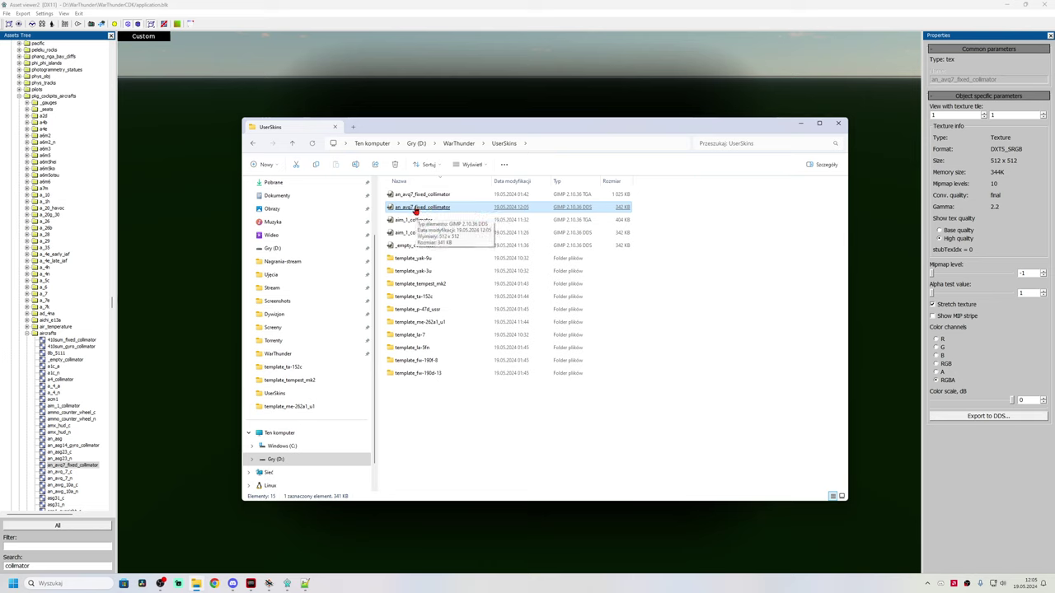
{"action": "double_click", "coordinate": [417, 212]}
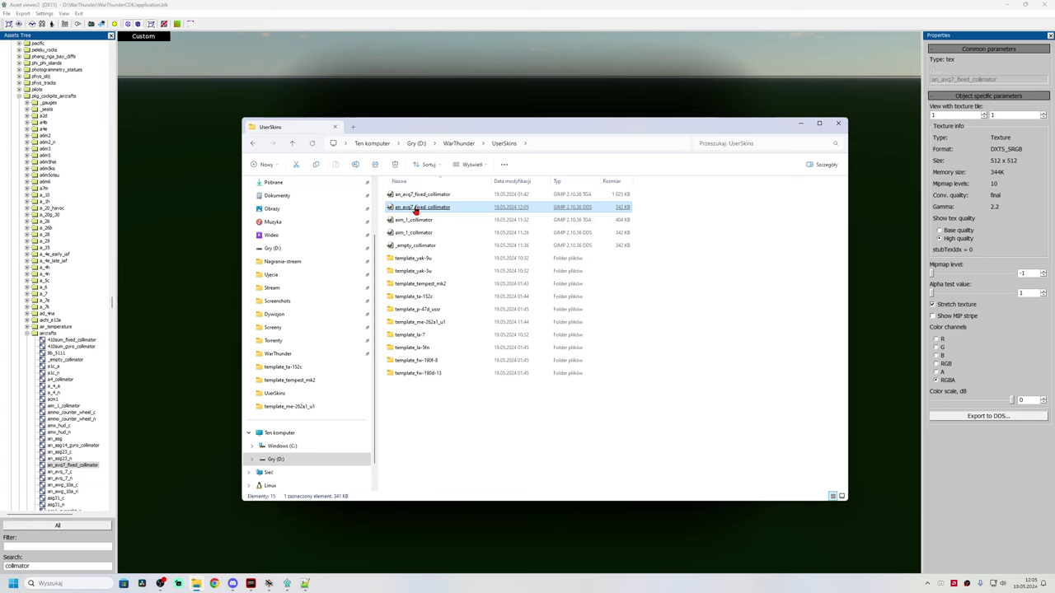
{"action": "key", "text": "super"}
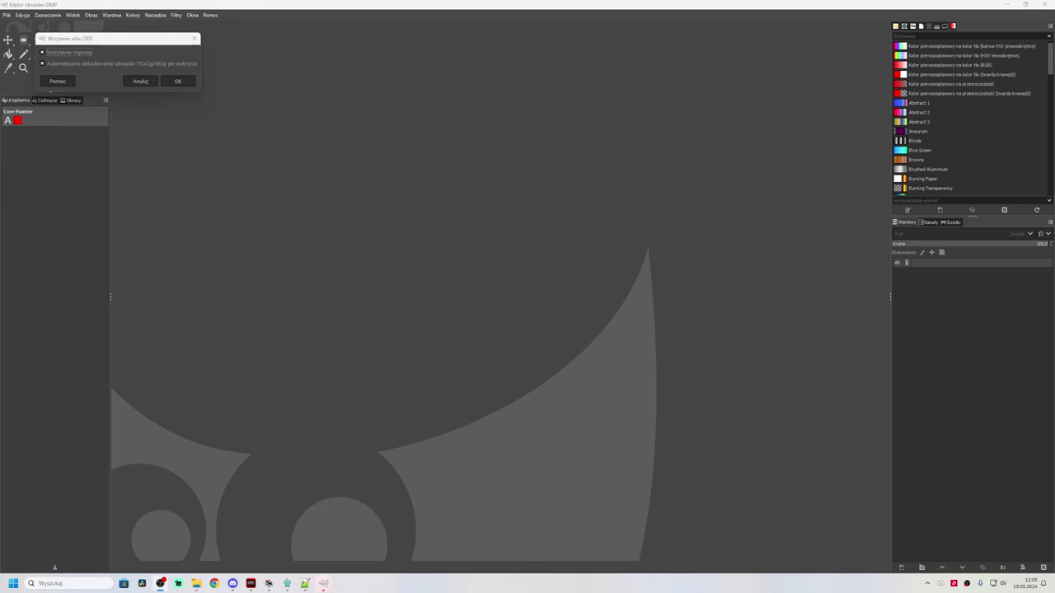
{"action": "left_click", "coordinate": [176, 81]}
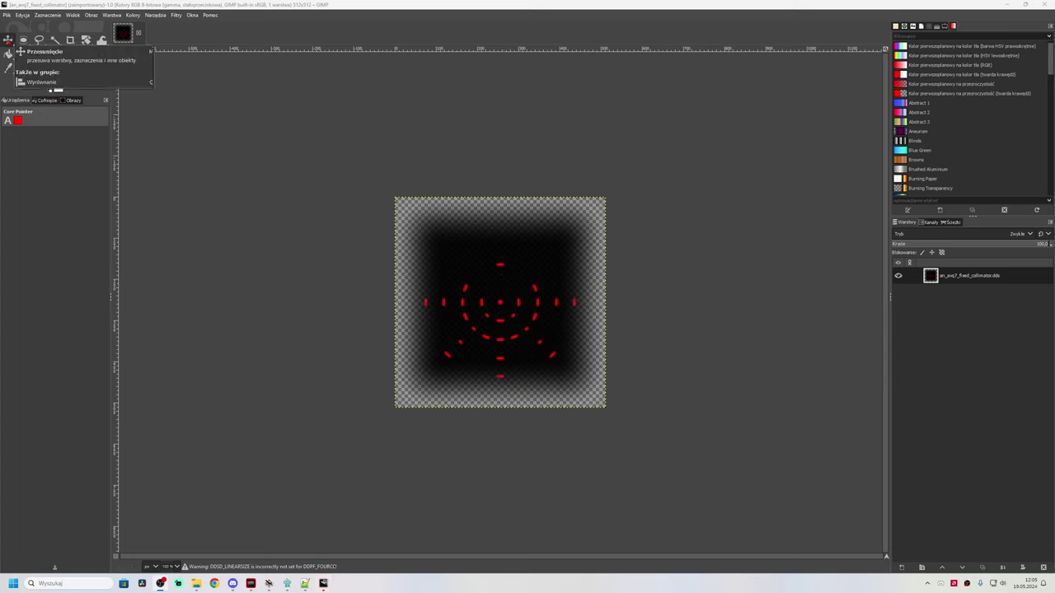
{"action": "left_click", "coordinate": [8, 40]}
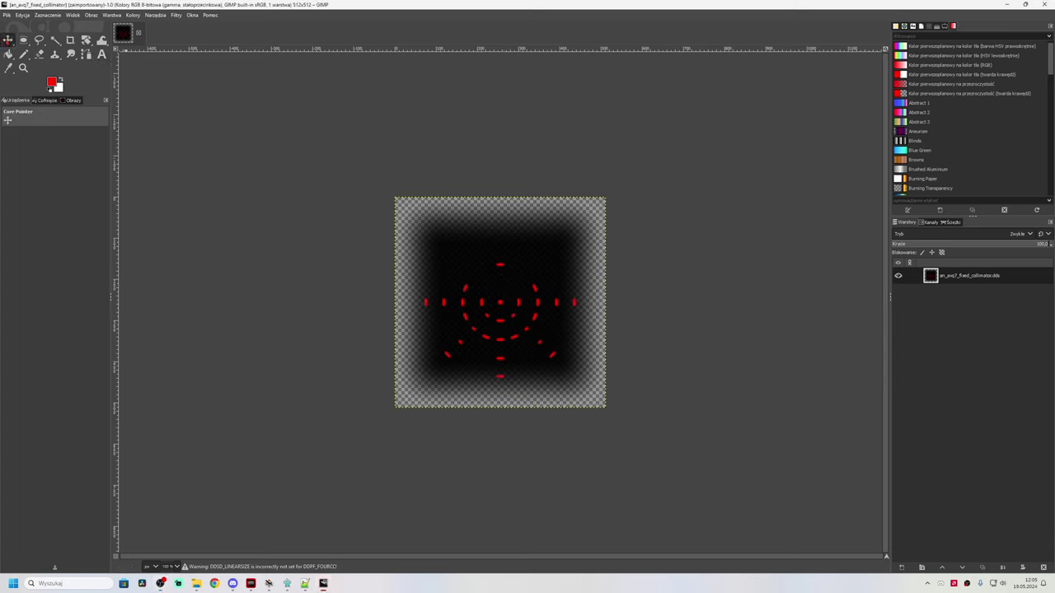